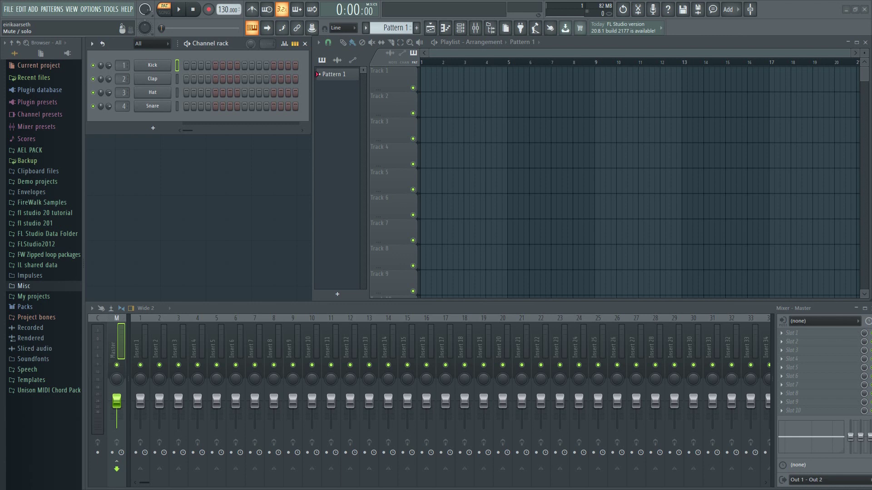
Browse the channel rack instrument list and the first mixer slot's effect list, then dismiss them.
click(154, 129)
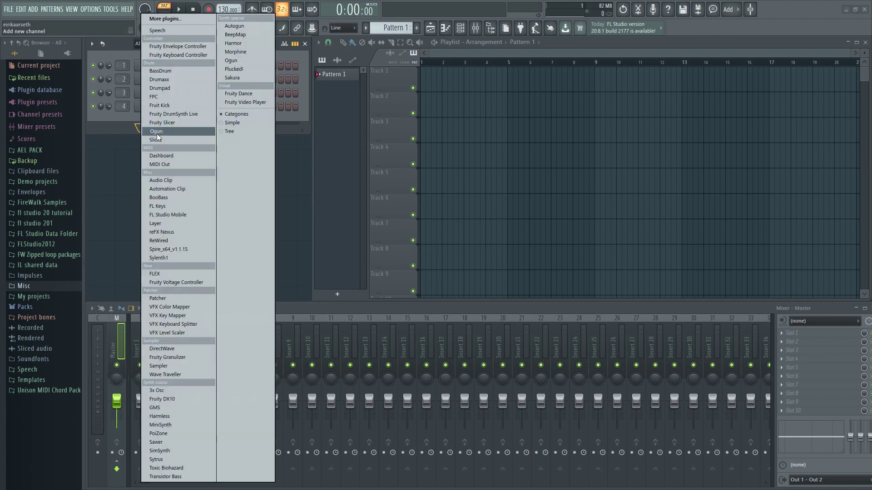
click(121, 218)
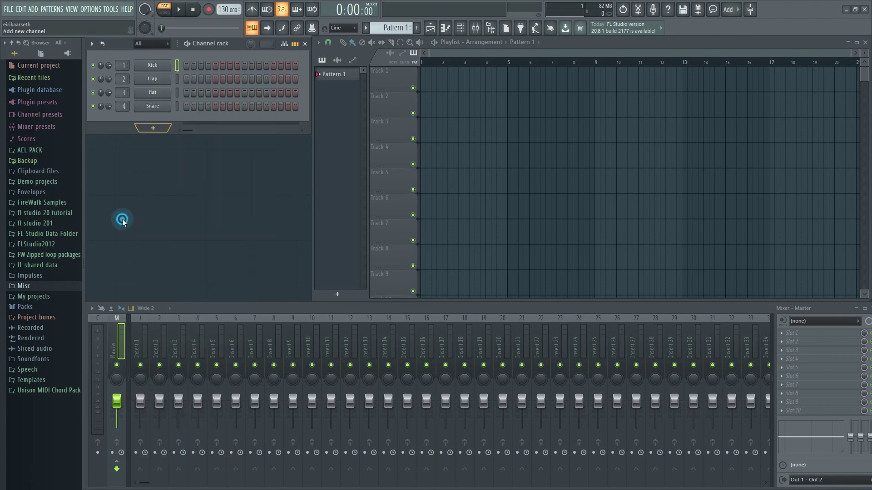
click(813, 335)
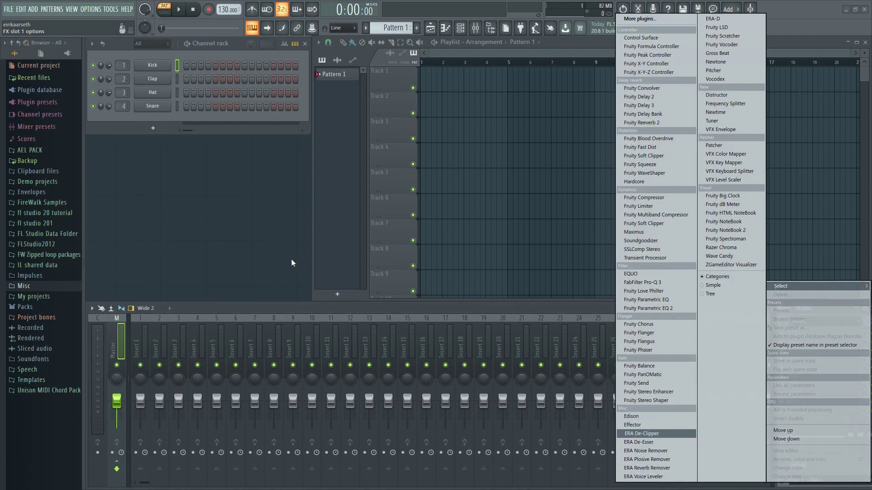
click(234, 240)
Review the File settings' extra browser search folders, then exit FL Studio to the desktop.
click(90, 9)
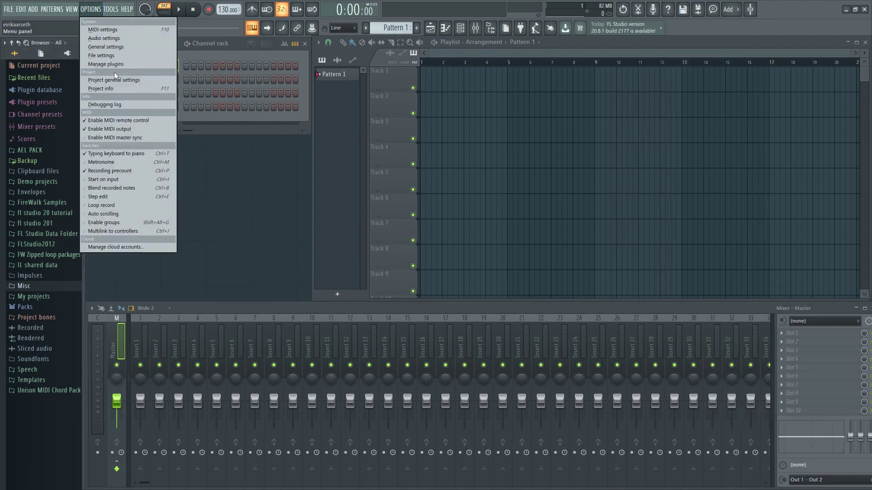
click(116, 53)
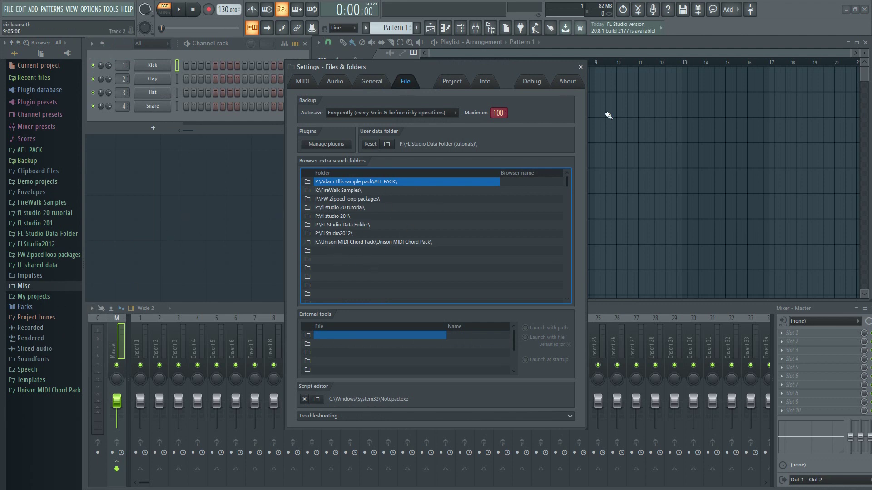
click(581, 67)
click(8, 9)
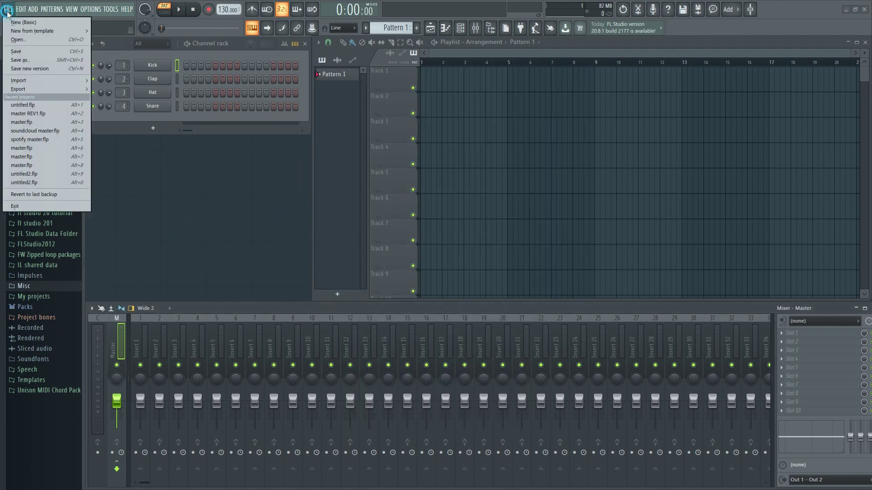
click(32, 207)
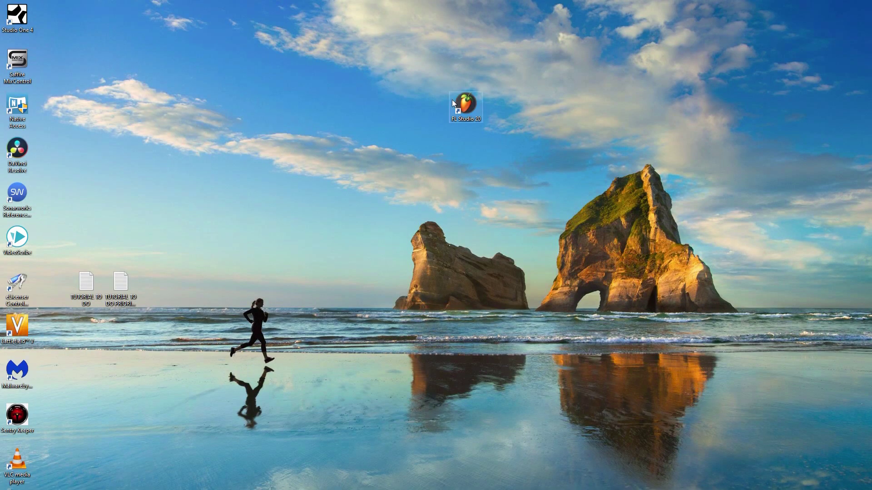
Relaunch FL Studio from the desktop shortcut and accept the 20.8.1 download offer.
double_click(463, 109)
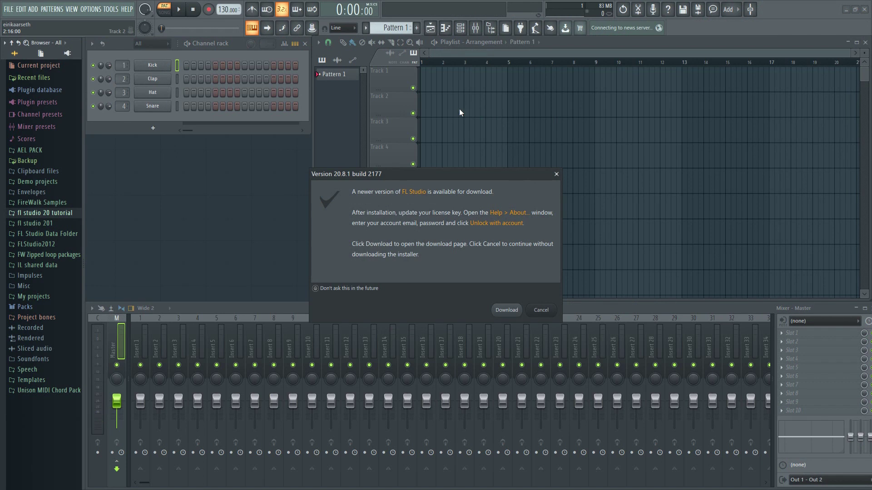
click(506, 310)
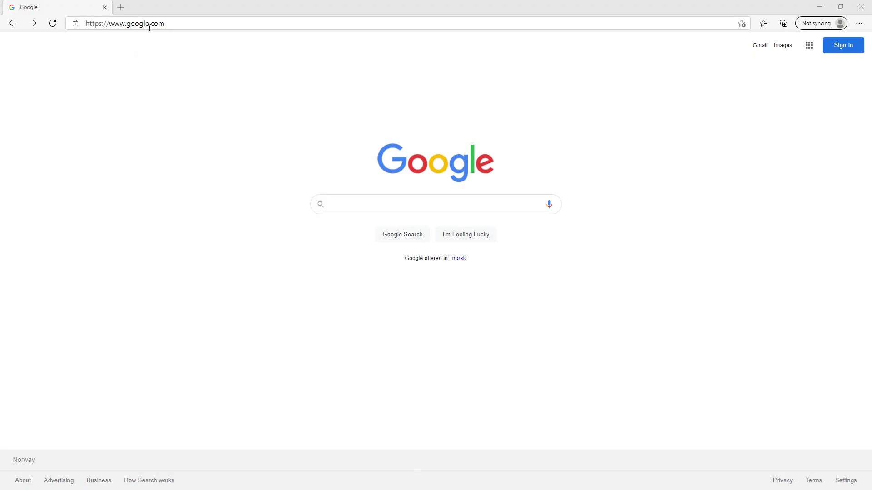
text(www.)
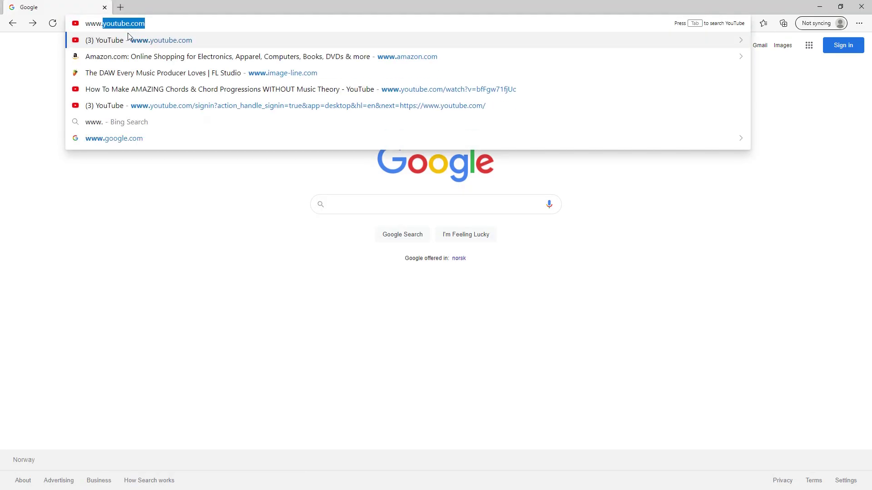
text(image-li)
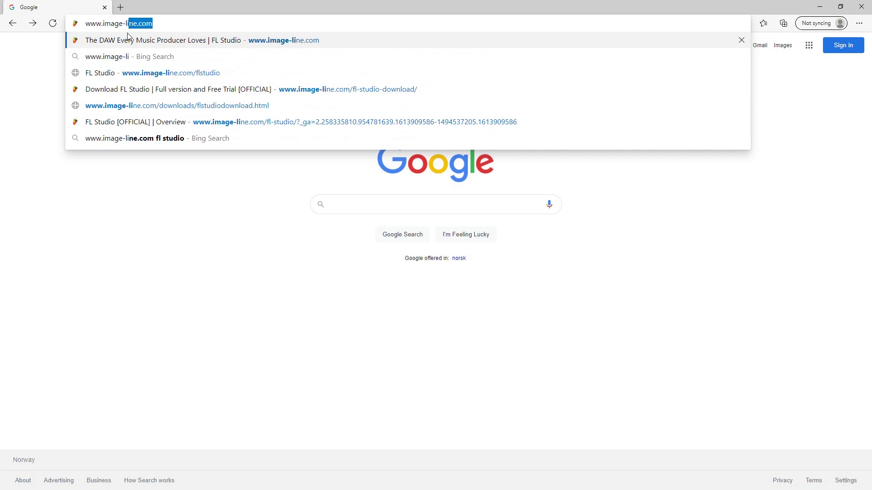
text(ne.com)
key(Return)
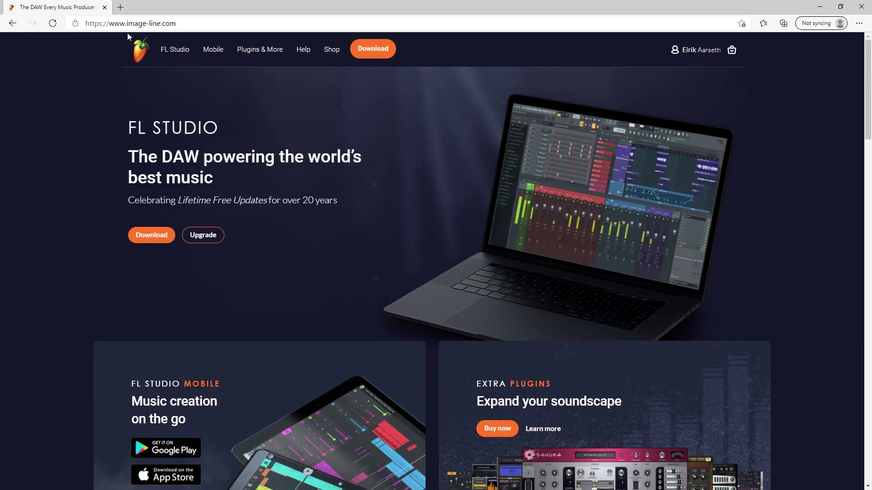
click(381, 52)
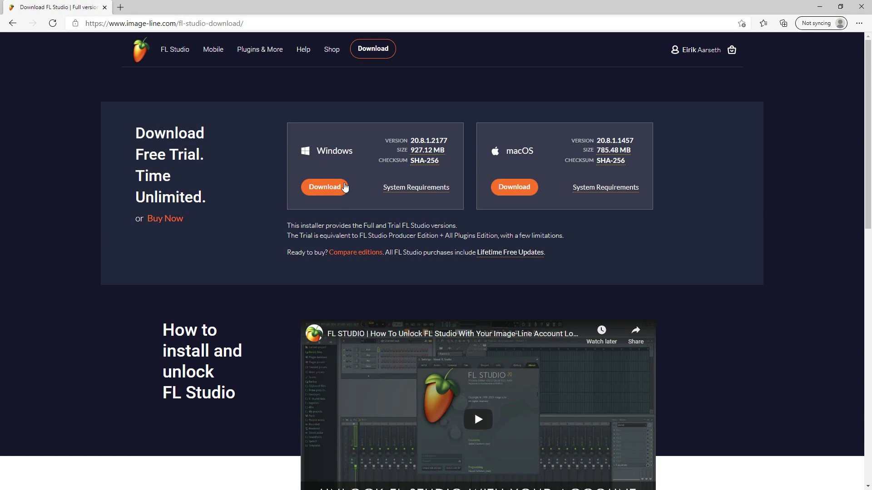
click(327, 191)
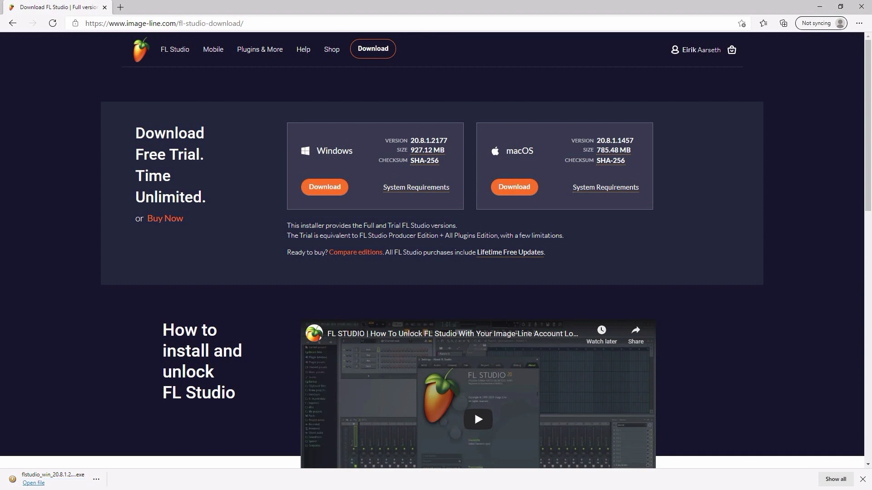
Show the downloaded installer in the Downloads folder and run it to start FL Studio Setup.
click(96, 481)
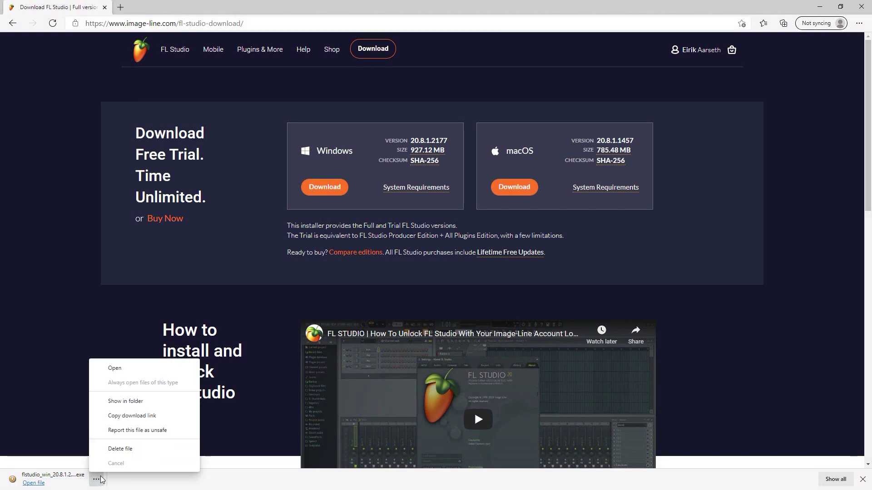
click(138, 399)
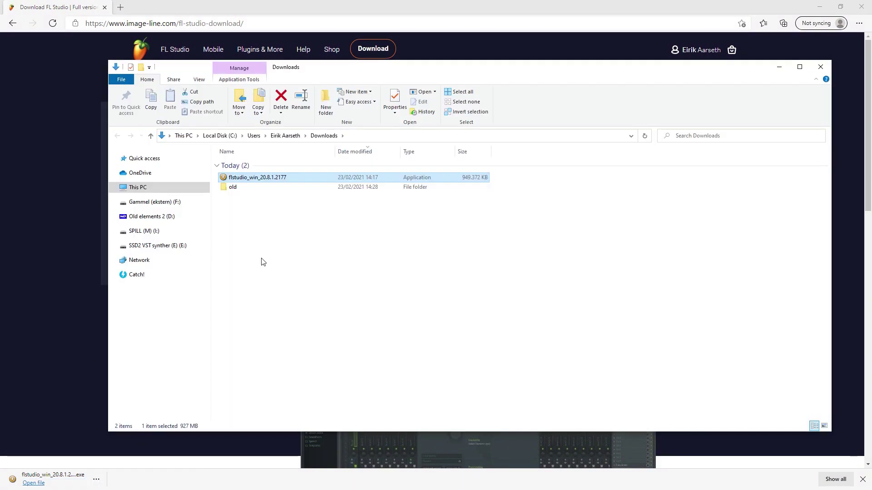
right_click(269, 178)
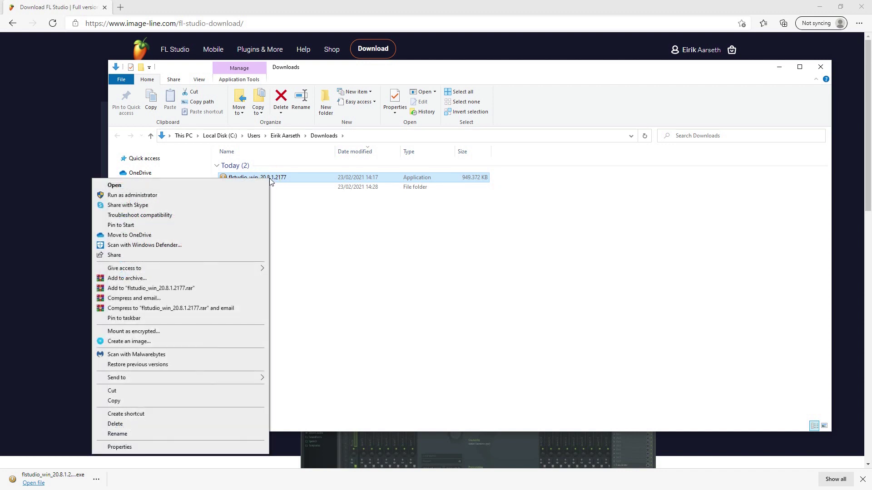
click(132, 196)
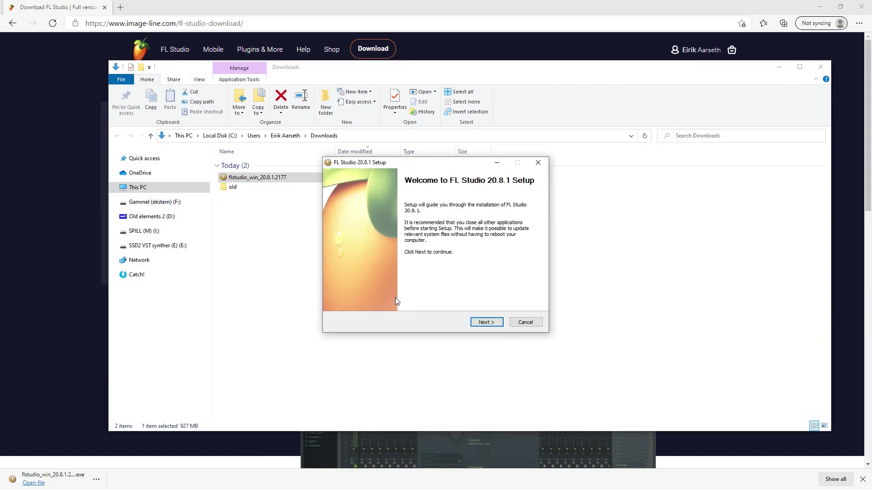
Pass the welcome page, accept the license agreement and keep installing for all users.
click(491, 324)
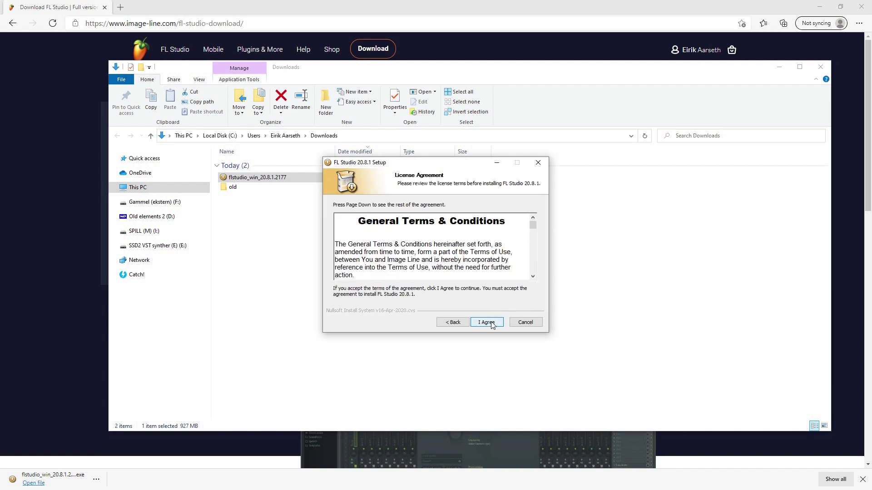
click(493, 325)
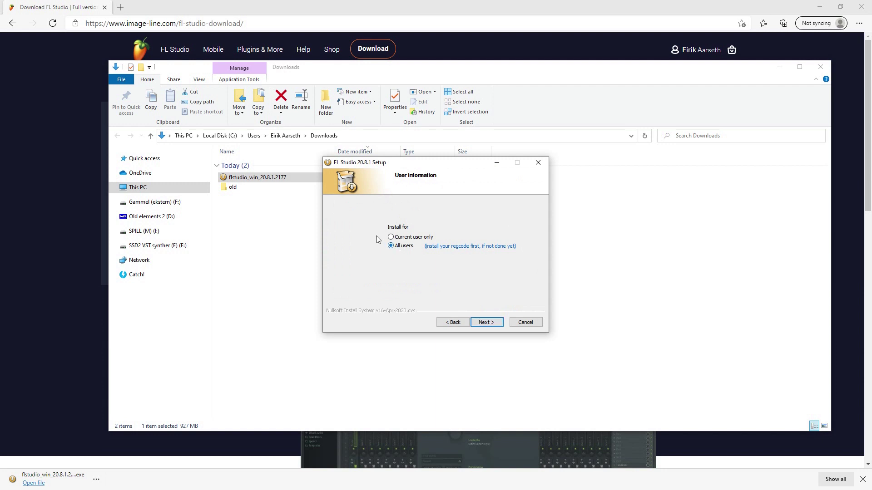
click(489, 325)
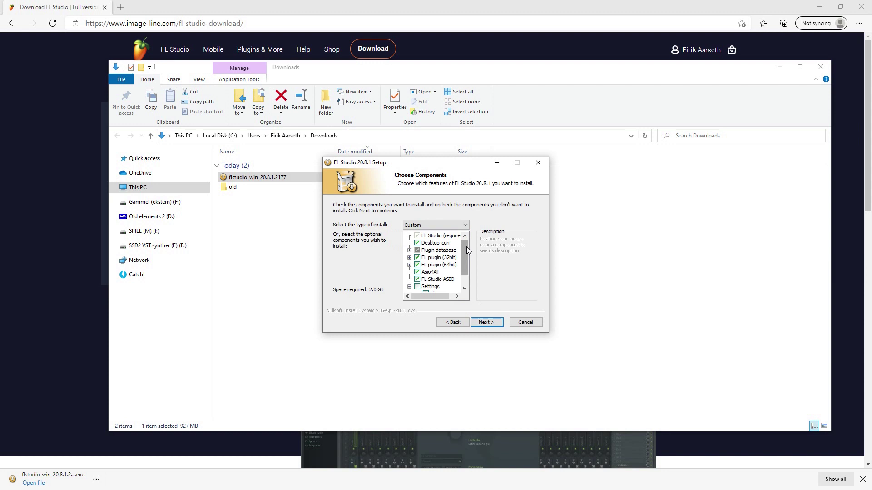
drag(466, 247, 465, 270)
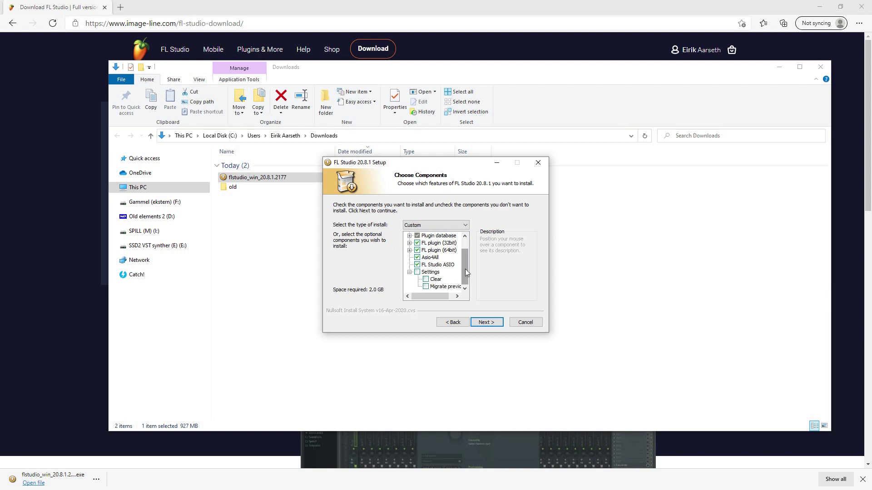
Review the Settings component group, keep the Custom selection and continue to install location.
double_click(418, 274)
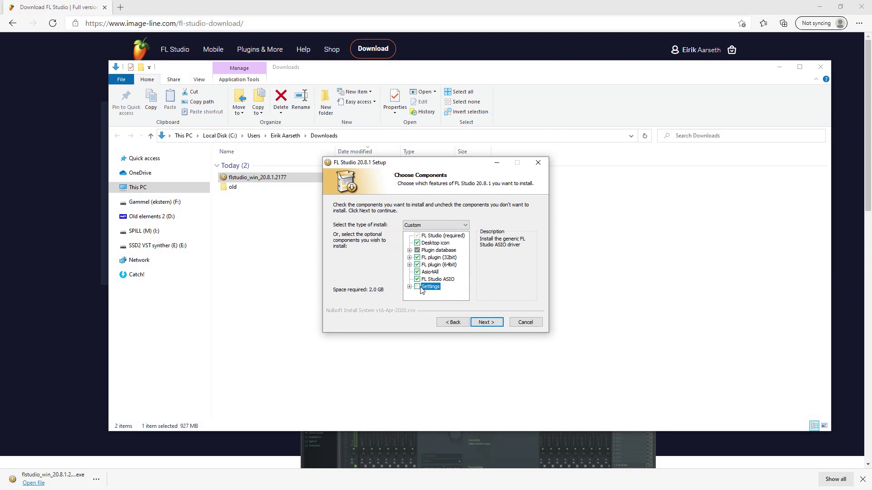
double_click(420, 288)
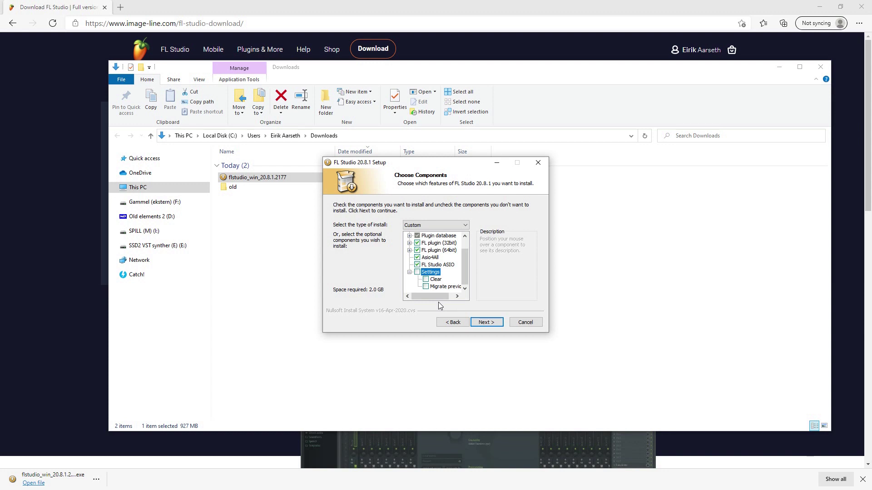
click(487, 323)
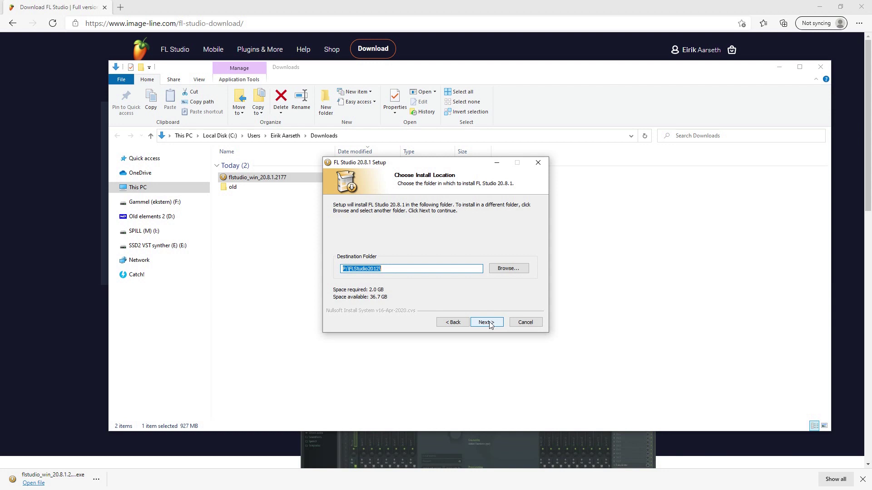
Check the desktop shortcut targets FLStudio2012, keep that install folder and continue.
click(816, 9)
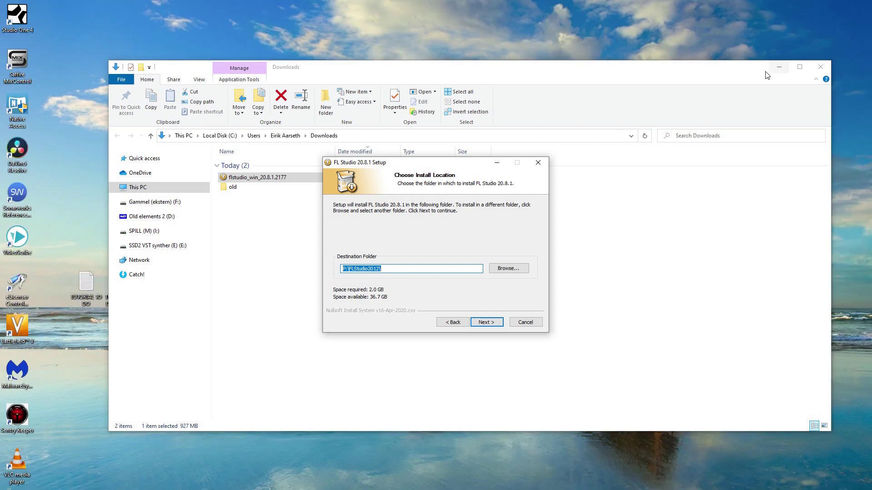
click(779, 66)
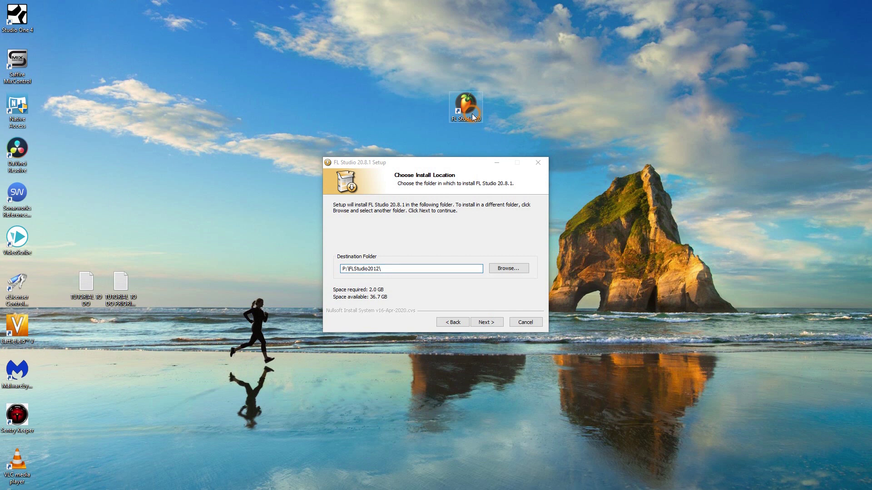
right_click(473, 117)
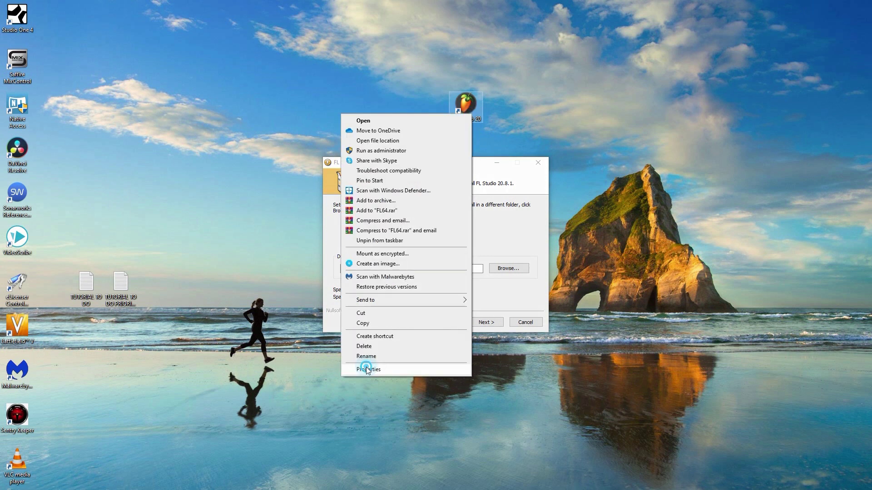
click(366, 367)
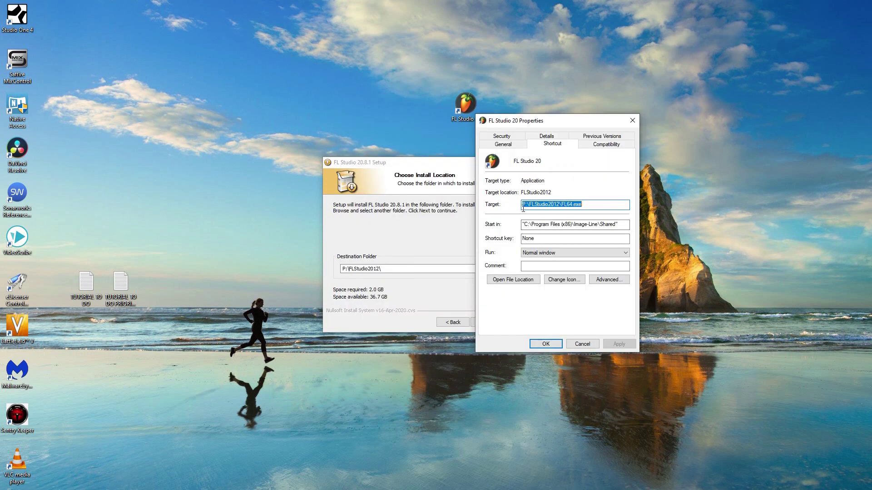
click(633, 120)
click(487, 322)
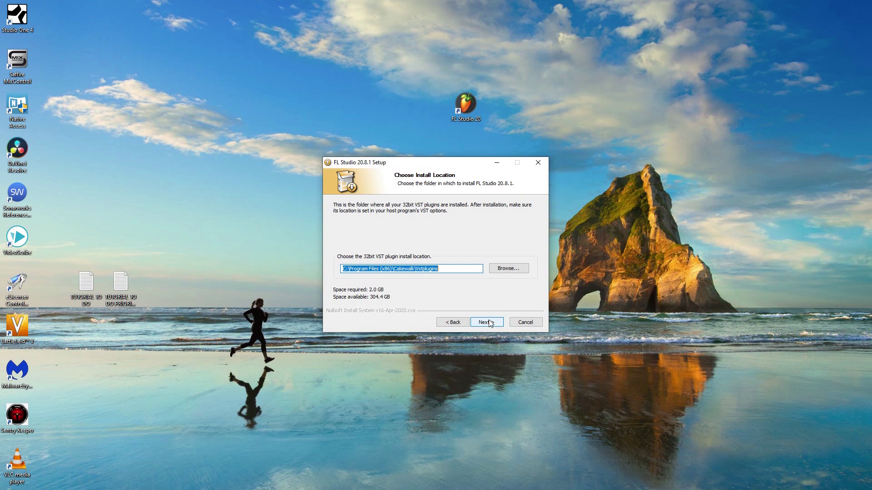
Accept the default 32-bit and 64-bit VST plugin folders and start installing FL Studio 20.8.1.
click(491, 324)
click(493, 326)
click(491, 323)
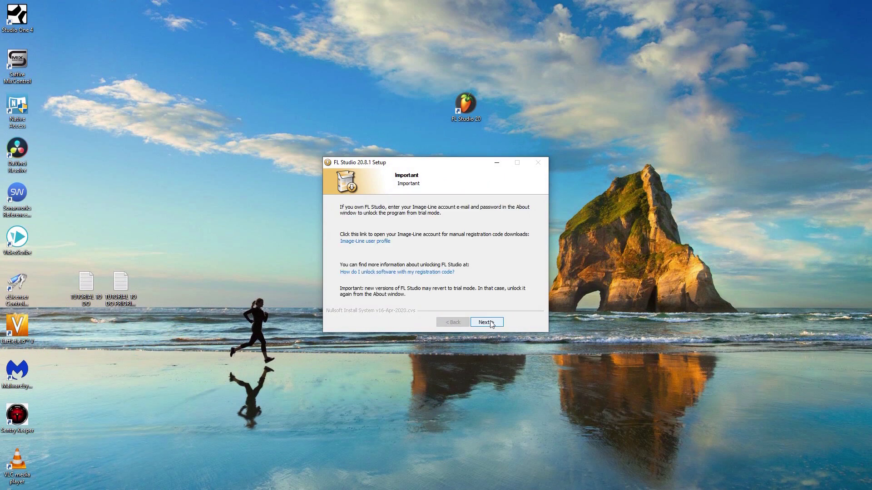
Pass the licence and FL Studio Mobile pages and finish setup so FL Studio launches.
click(489, 323)
click(491, 324)
click(488, 325)
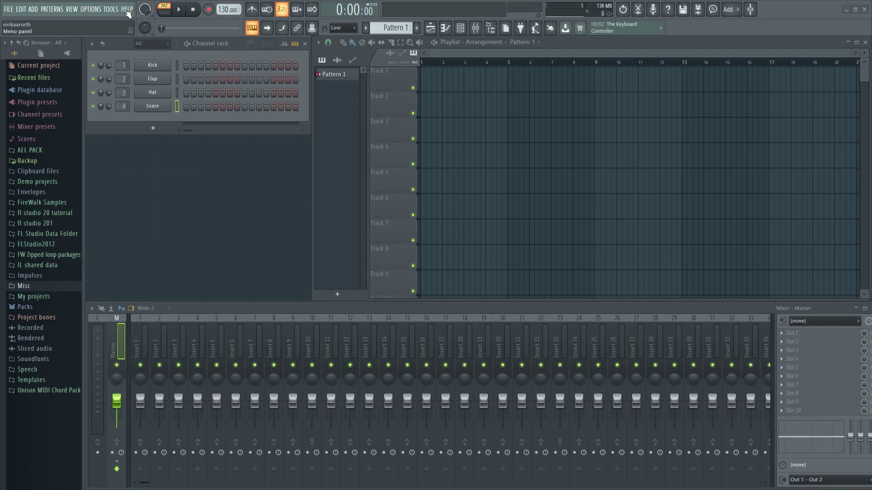
Confirm in Help > About that version 20.8.1 is running and the license is still unlocked.
click(127, 8)
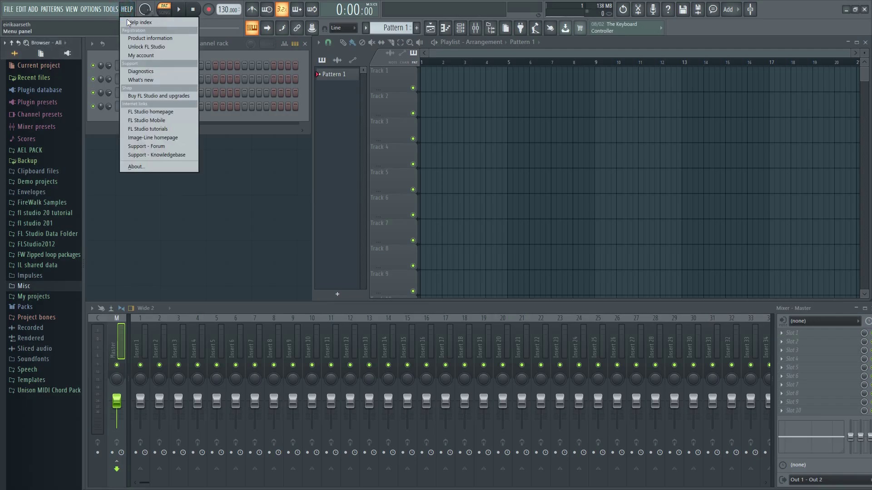
click(175, 167)
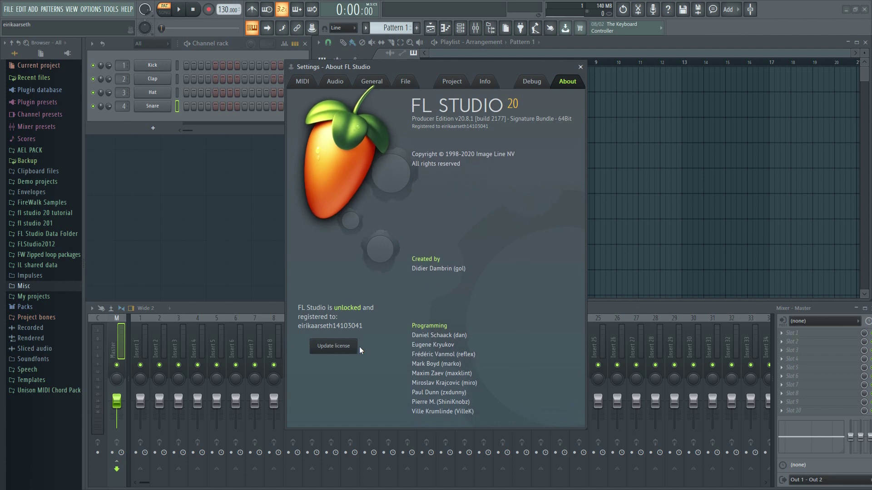
click(334, 347)
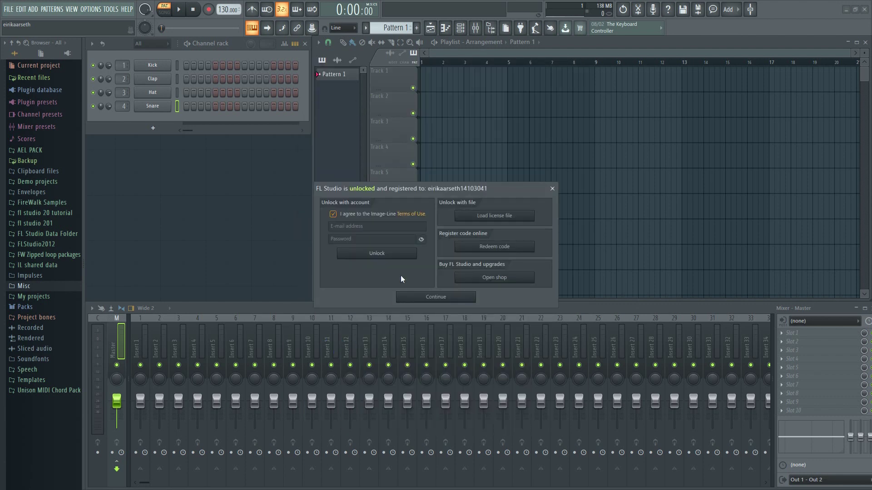
click(554, 190)
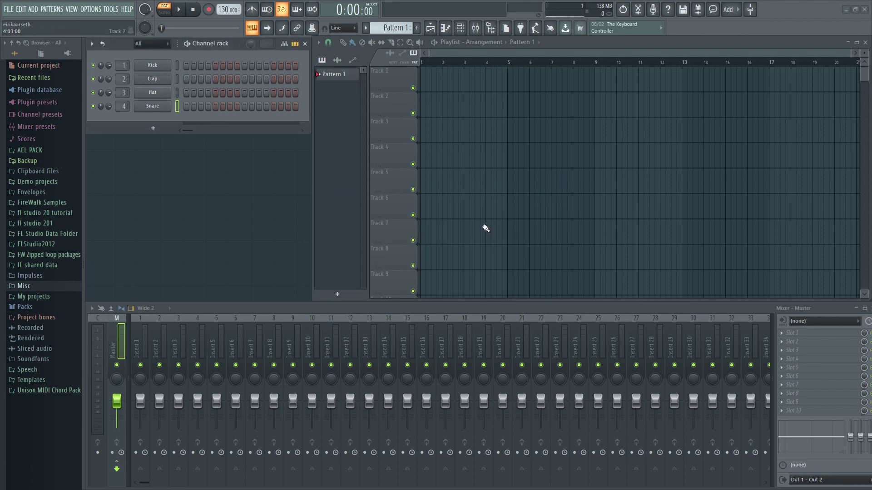
click(93, 10)
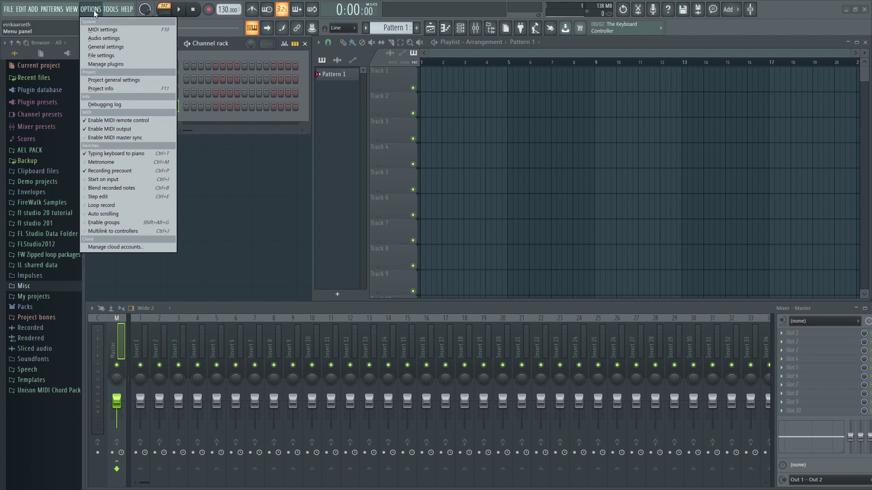
click(109, 54)
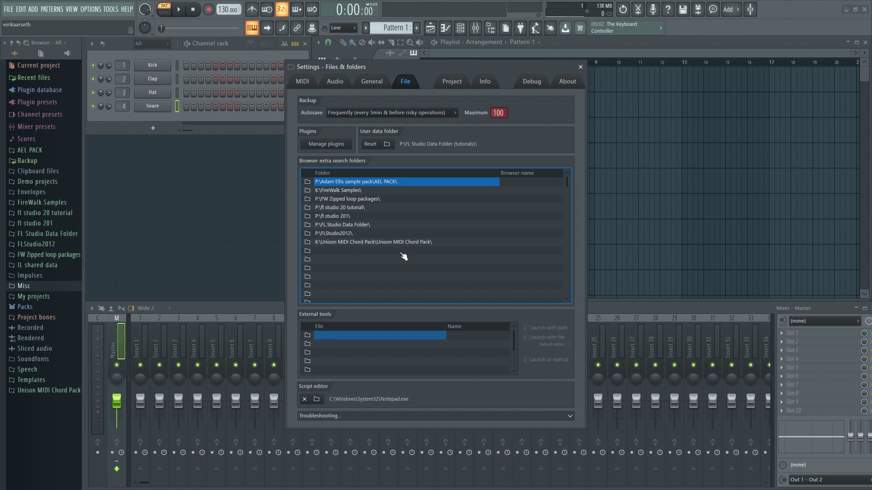
Add the Spire synth as a new channel in the channel rack and close its plugin window.
click(581, 67)
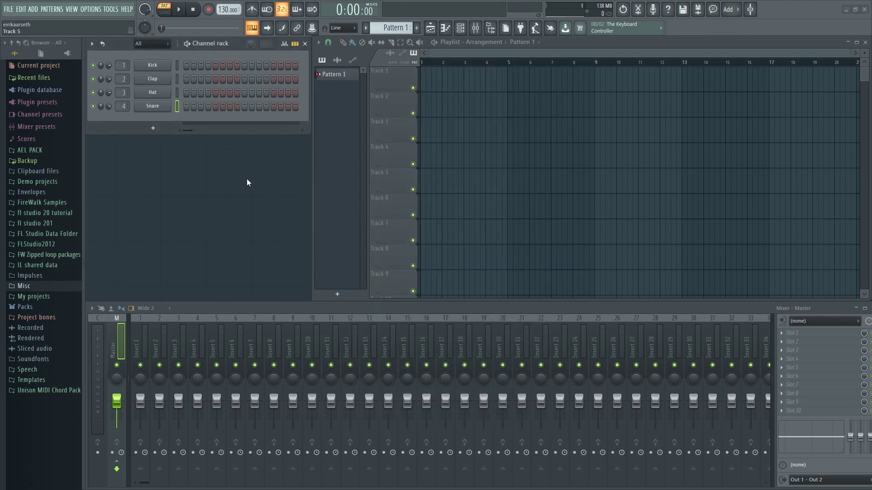
click(153, 127)
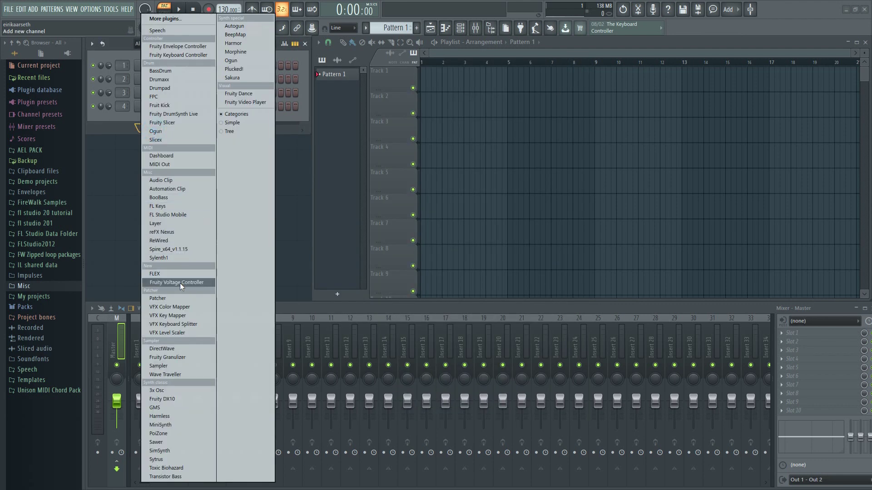
click(175, 250)
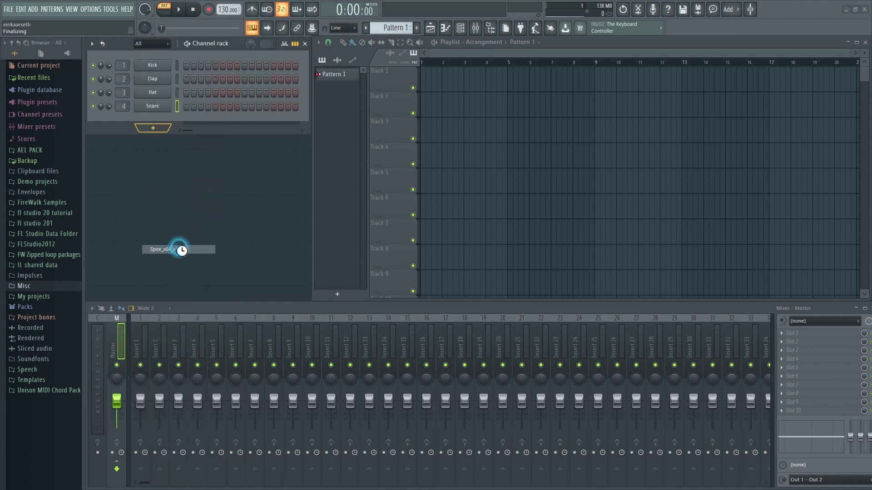
drag(210, 70, 368, 112)
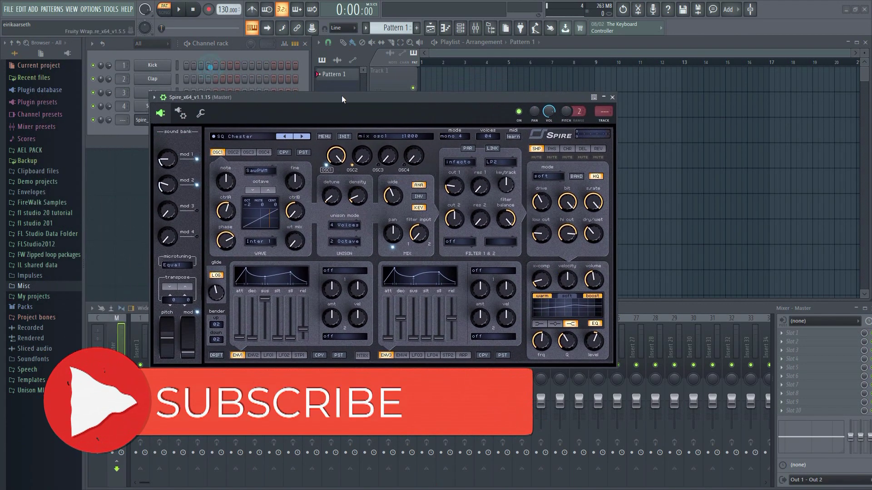
click(648, 113)
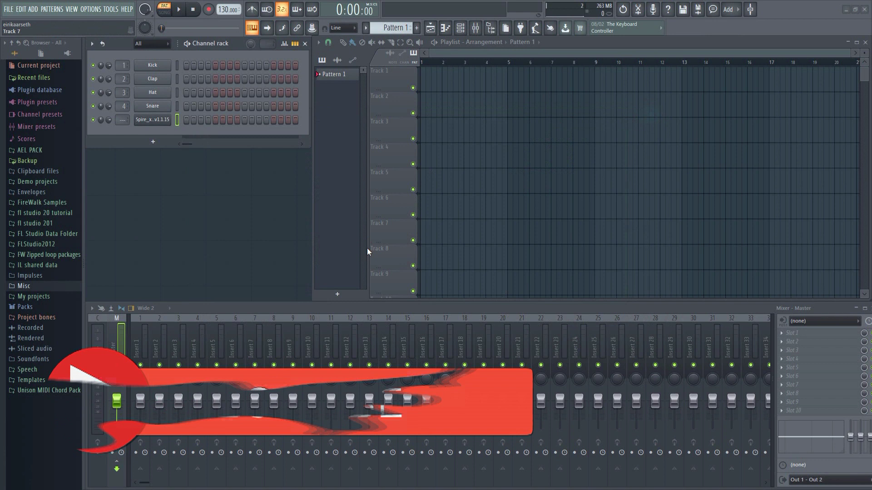
Check the master mixer Slot 1 effect list still shows plugins, without choosing one.
click(792, 339)
mouse_move(810, 286)
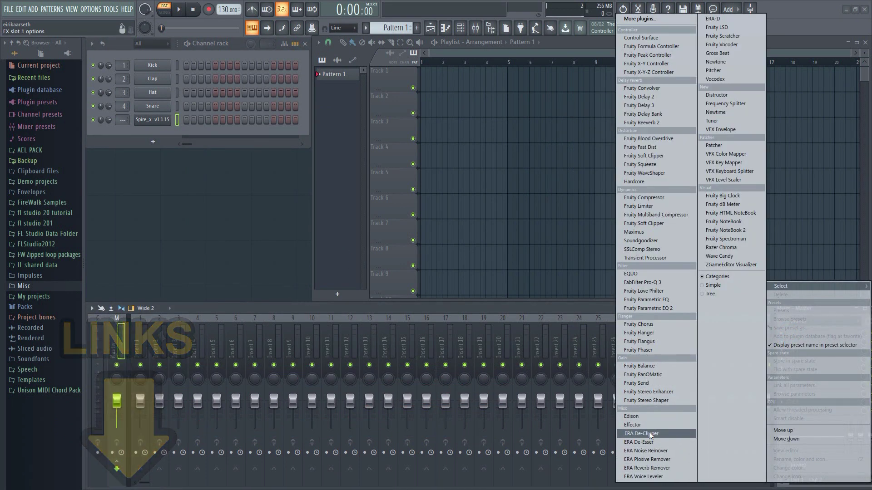
click(501, 311)
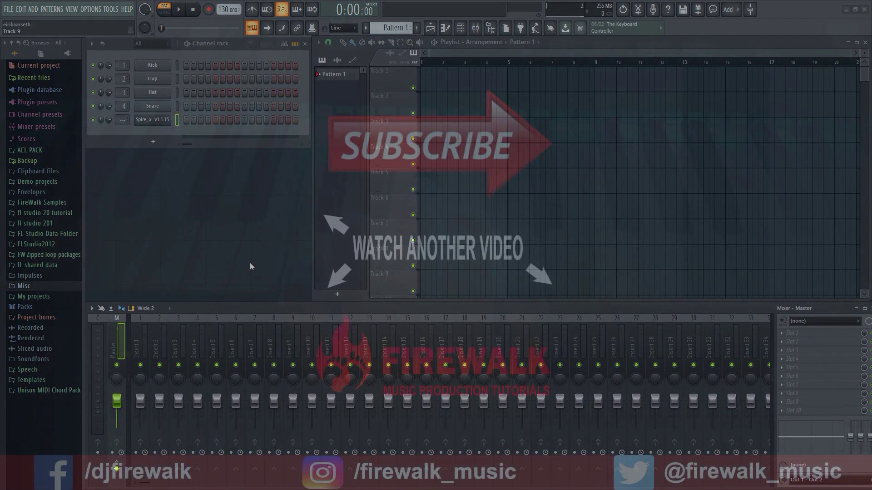